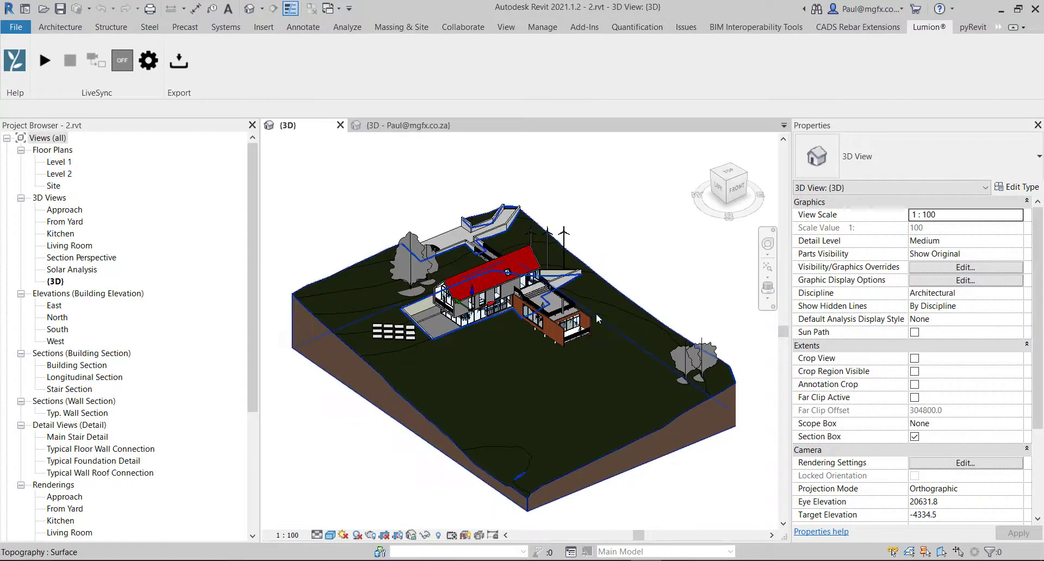
Step: Open the 3D view of the COB-MFX-XX-XX-M3-AX-00001-XX-XXX-X project and examine the large building model up close
click(405, 126)
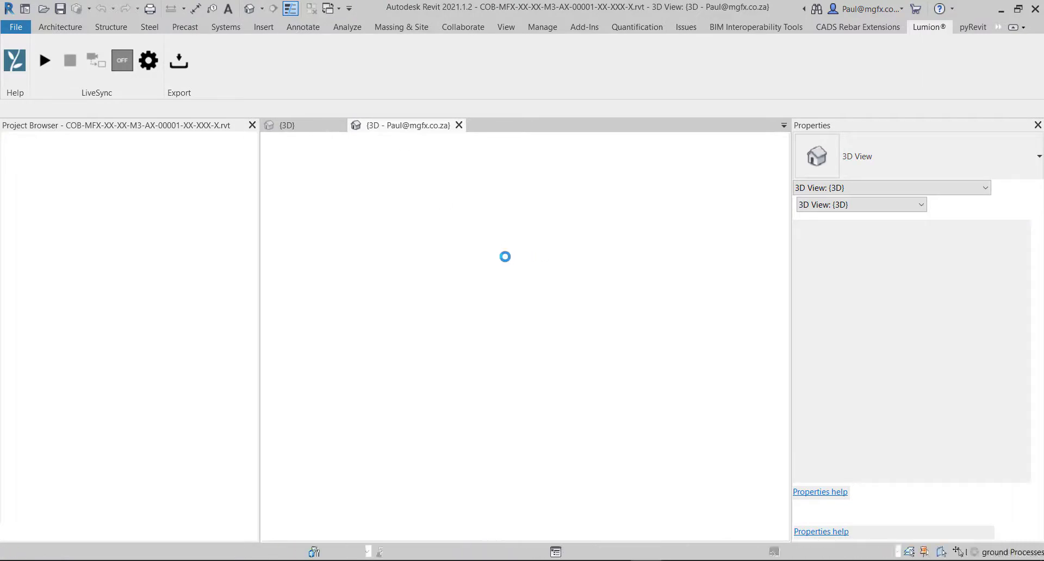
scroll(466, 297, up, 2)
scroll(466, 296, up, 5)
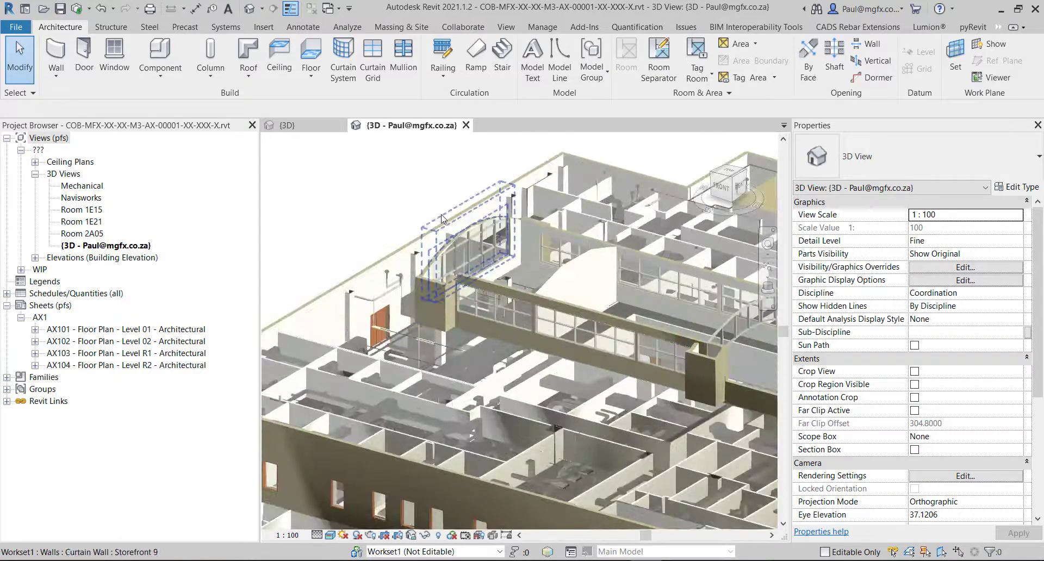
scroll(367, 244, down, 3)
scroll(485, 269, down, 5)
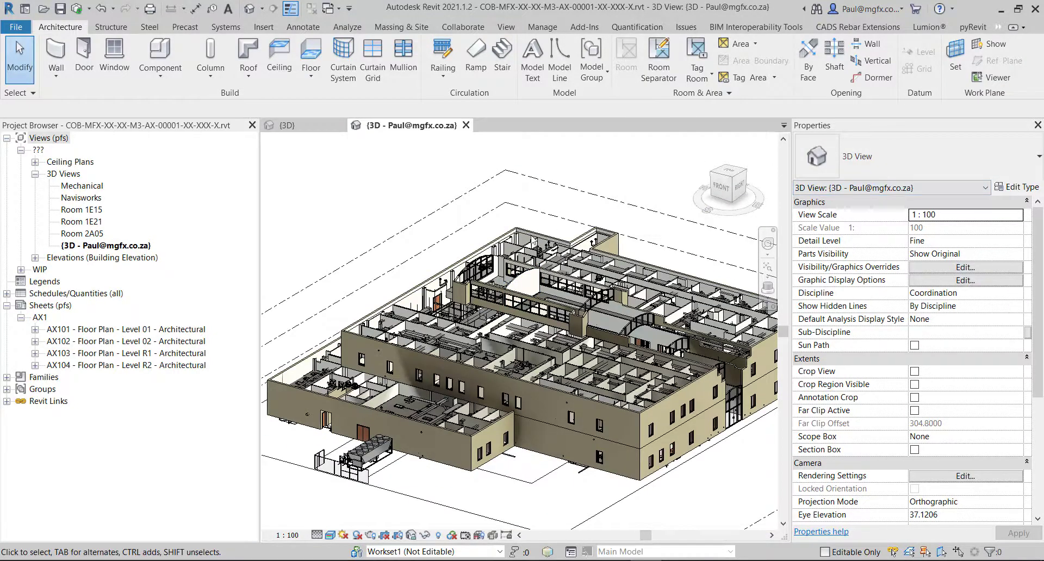
scroll(516, 286, up, 2)
scroll(500, 312, up, 3)
Step: Return to the 3D view of 2.rvt, check the empty Lumion scene, and start LiveSync for the house model
click(296, 126)
mouse_move(675, 560)
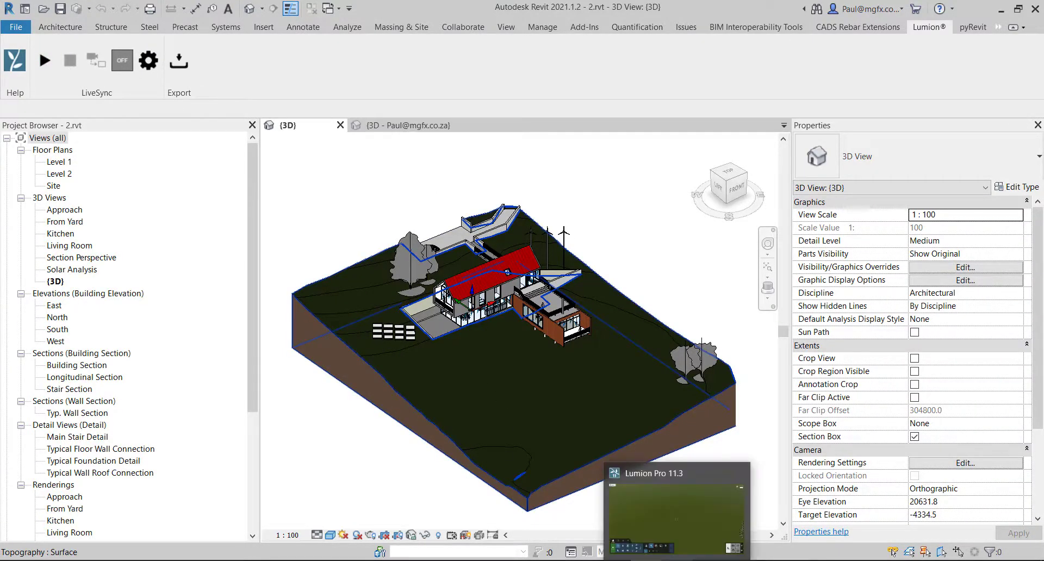
click(676, 511)
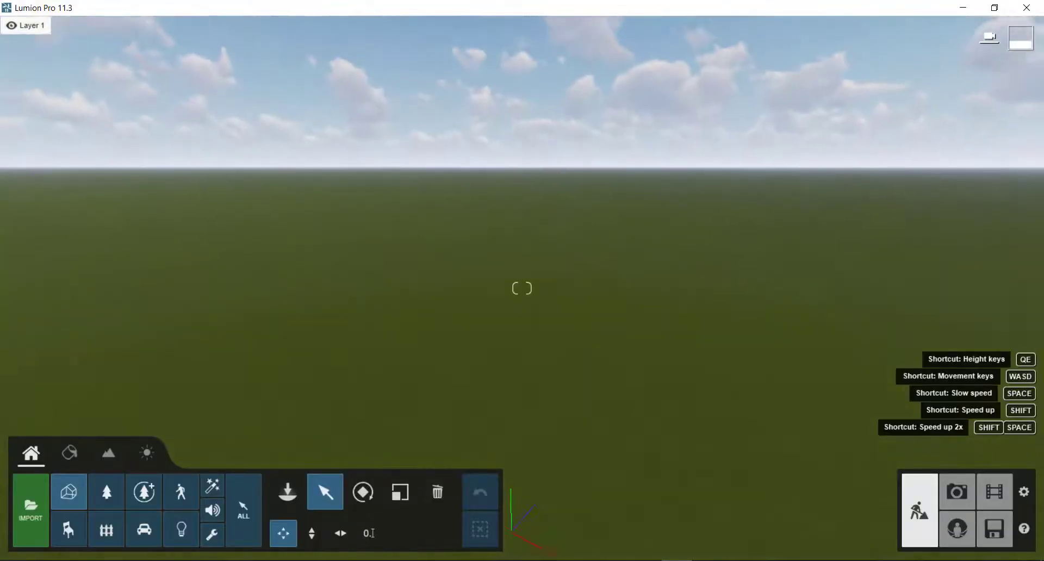
right_drag(521, 288, 535, 398)
right_drag(676, 538, 419, 370)
click(646, 560)
click(52, 61)
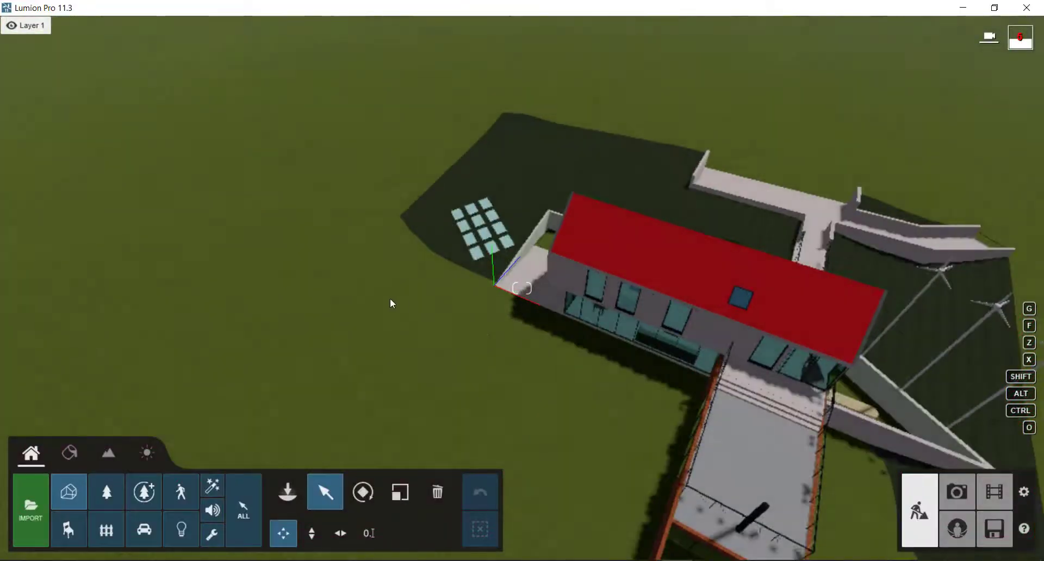
Step: Move the synced house model across the ground in Lumion
mouse_move(390, 298)
right_down()
mouse_move(415, 316)
mouse_move(505, 311)
mouse_move(452, 315)
mouse_move(474, 272)
mouse_move(476, 207)
mouse_move(478, 283)
mouse_move(390, 299)
right_up()
key(s)
click(419, 286)
drag(419, 285, 554, 210)
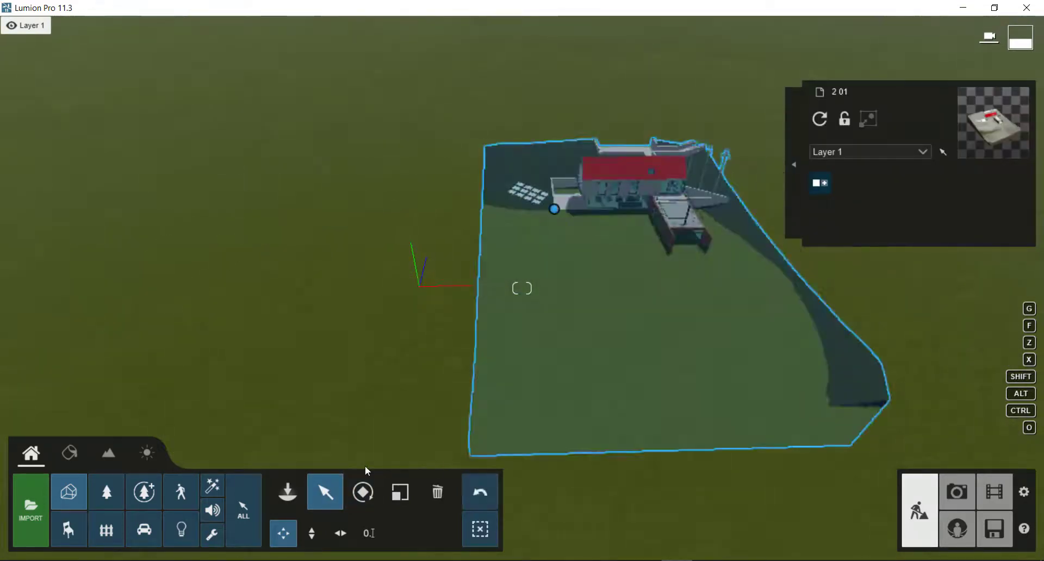
Step: Raise the house model vertically so its terrain stands above the ground
click(312, 533)
drag(554, 209, 718, 1)
scroll(404, 361, down, 3)
right_drag(403, 361, 358, 389)
drag(398, 290, 625, 272)
drag(611, 260, 613, 227)
drag(613, 91, 716, 3)
right_drag(540, 285, 693, 264)
Step: Copy the house model to a spot beside the original and adjust the copy's height
click(277, 536)
click(317, 284)
alt+drag(479, 300, 657, 377)
click(308, 533)
drag(658, 379, 666, 8)
Step: Place another copy of the house model next to the existing ones and view the row of models
right_drag(486, 260, 669, 228)
alt+drag(294, 423, 294, 417)
right_drag(454, 268, 352, 304)
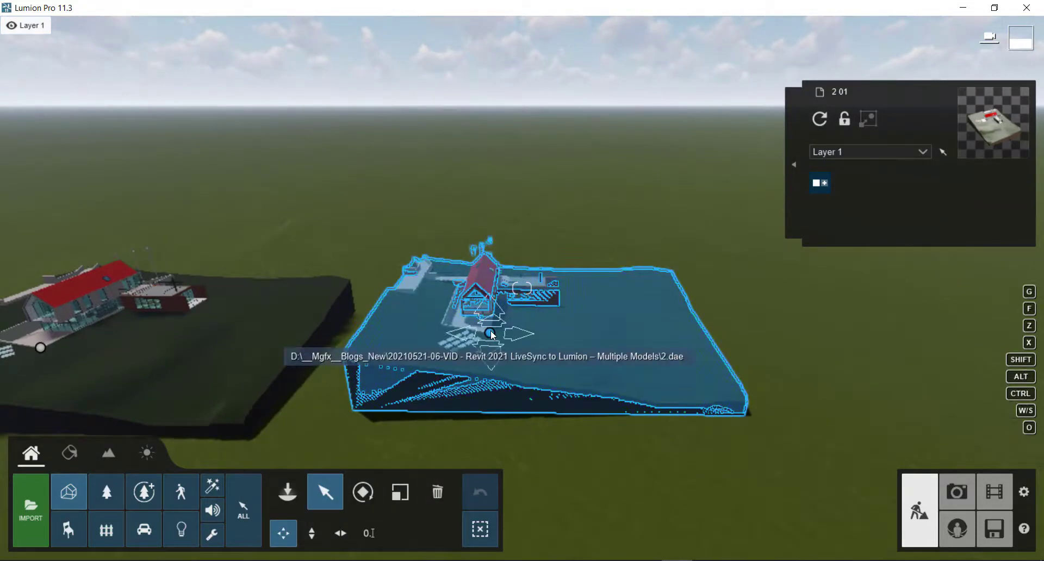
alt+drag(491, 334, 900, 369)
right_drag(519, 536, 604, 530)
drag(639, 327, 613, 116)
right_drag(612, 116, 375, 119)
right_drag(438, 112, 445, 111)
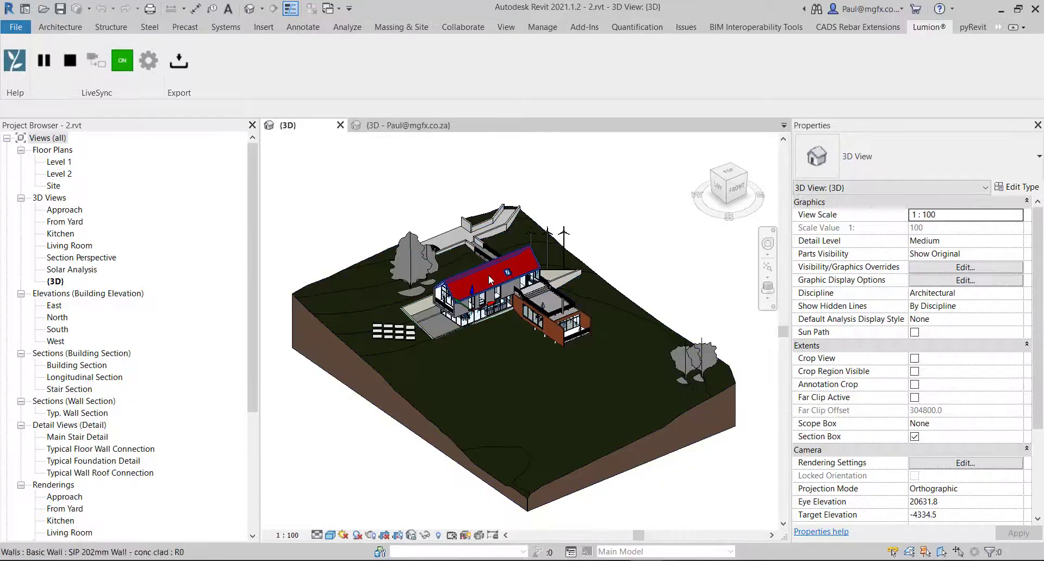
Step: Hide the red roof element of the house in the Revit 3D view
scroll(461, 282, up, 5)
click(471, 276)
right_click(480, 271)
mouse_move(540, 326)
click(677, 324)
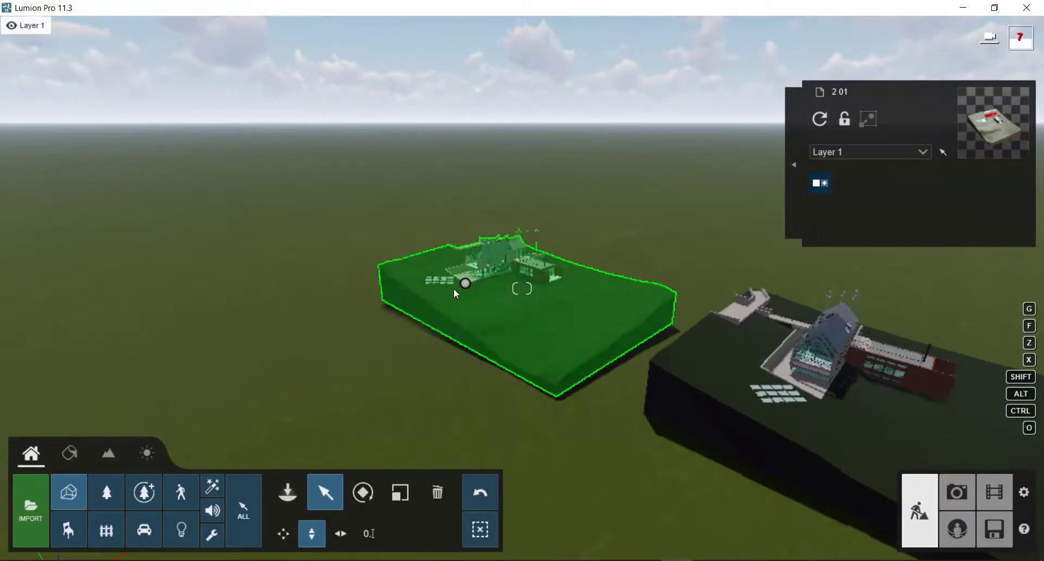
Step: Inspect the roofs of the house model and its copies in Lumion from several angles
right_drag(453, 288, 461, 236)
key(w)
key(w)
key(d)
key(w)
key(w)
key(w)
right_drag(522, 297, 492, 263)
key(w)
key(w)
key(a)
right_drag(522, 288, 380, 263)
key(s)
key(a)
key(s)
key(d)
key(s)
key(a)
key(w)
right_drag(521, 288, 466, 270)
key(d)
right_drag(522, 288, 522, 297)
Step: Switch to Revit and unhide the roof element in the 3D view, closing the reveal hidden elements mode
mouse_move(646, 560)
click(646, 516)
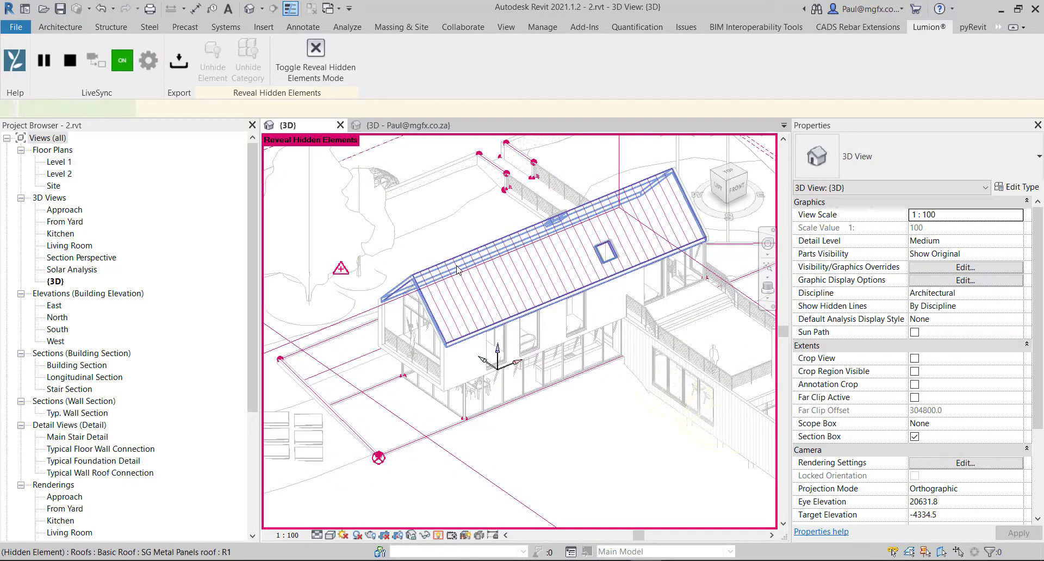
right_click(457, 269)
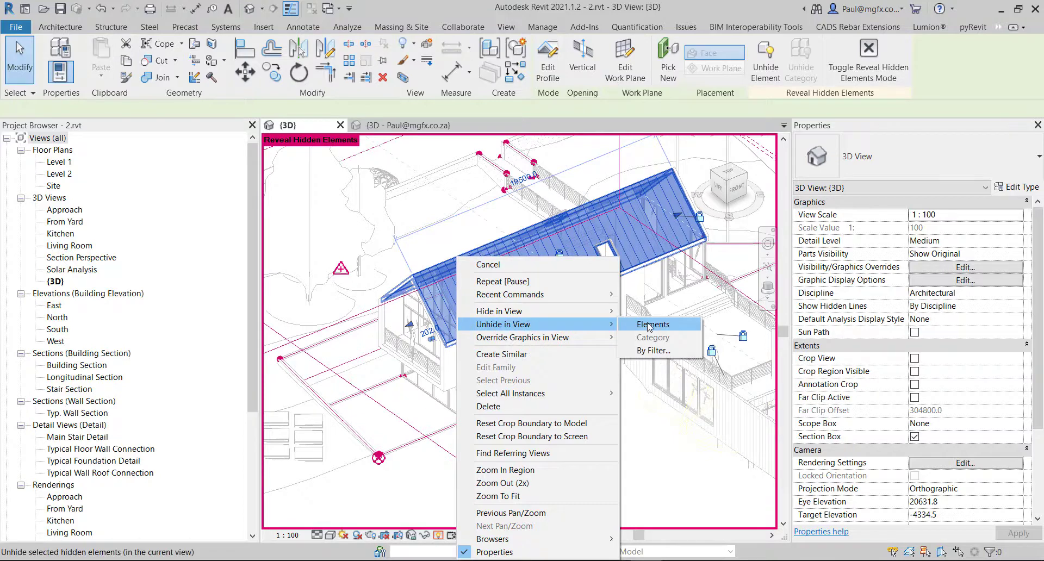
click(648, 324)
key(Escape)
key(r)
key(h)
key(v)
key(v)
key(r)
Step: Examine the house model in Revit from other angles, and check the roofs of its copies in Lumion
scroll(288, 233, down, 2)
click(712, 31)
click(626, 333)
key(Escape)
shift+middle_drag(608, 374, 655, 348)
scroll(580, 293, down, 3)
shift+middle_drag(560, 356, 682, 534)
click(678, 560)
right_drag(563, 429, 124, 433)
key(s)
key(d)
key(s)
right_drag(124, 433, 38, 415)
key(s)
right_drag(1032, 348, 725, 342)
Step: Switch to the COB-MFX-XX-XX-M3-AX-00001-XX-XXX-X 3D view in Revit and start LiveSync for the large building
key(alt+Tab)
click(408, 125)
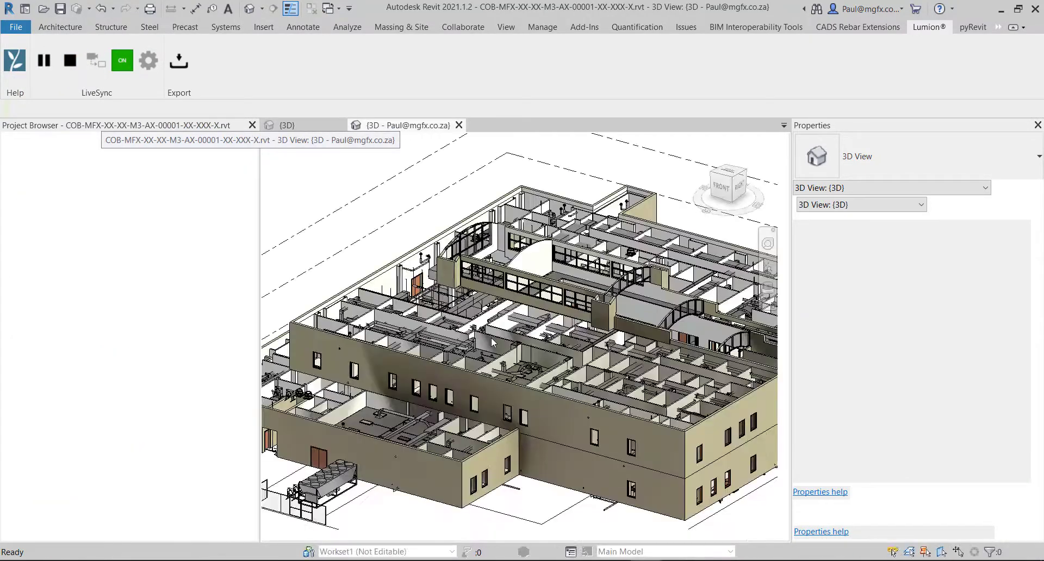
click(928, 28)
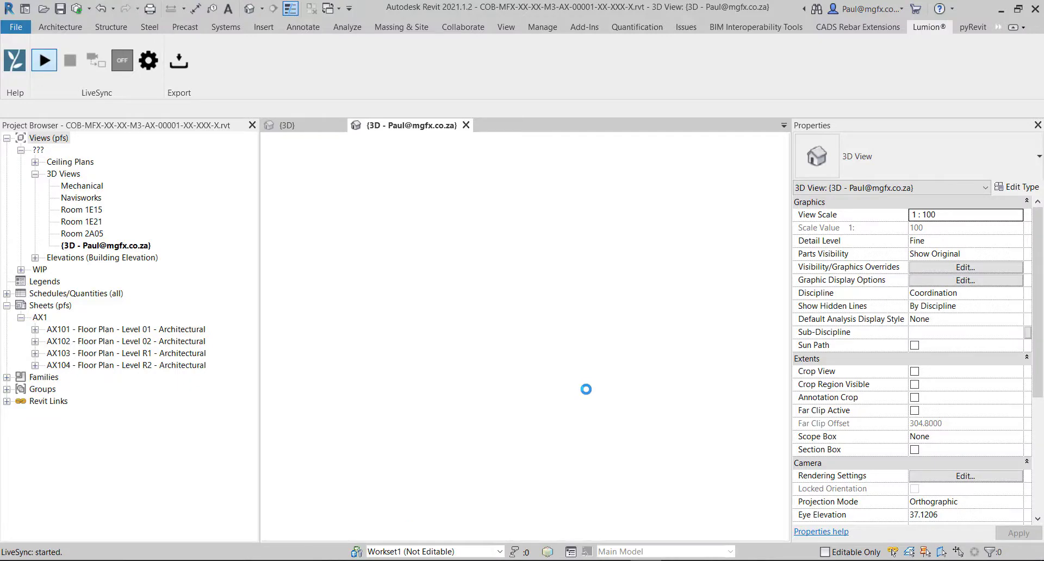
Step: Switch to Lumion and move the synced large building model to a new position on the ground
click(676, 560)
right_drag(436, 327, 617, 306)
key(w)
right_drag(527, 288, 522, 288)
key(q)
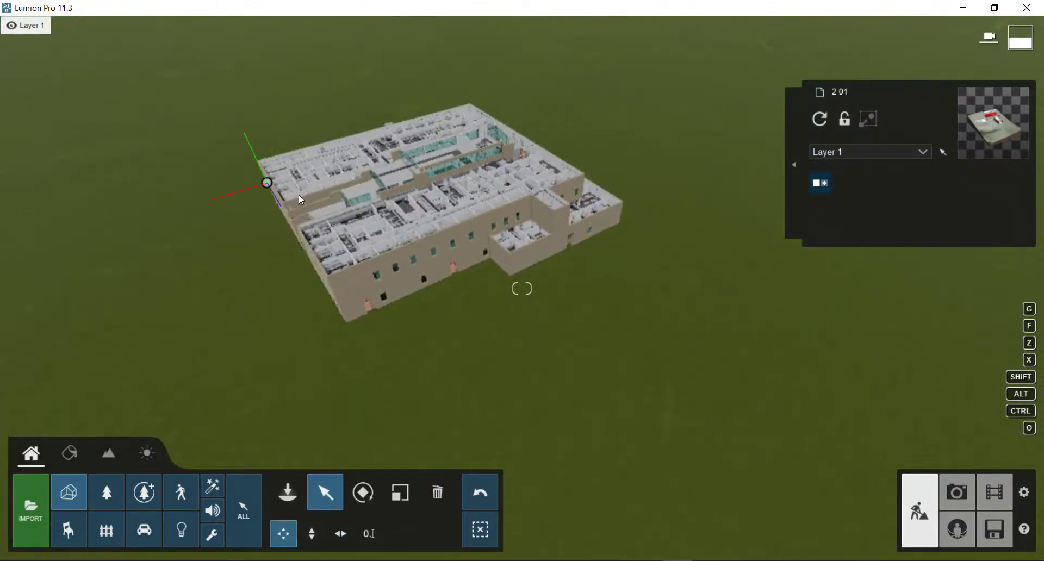
drag(266, 182, 119, 335)
Step: Place two copies of the large building model beside the original
alt+drag(95, 335, 728, 396)
right_drag(728, 397, 859, 326)
right_drag(364, 292, 346, 371)
alt+drag(400, 390, 968, 435)
right_drag(968, 435, 813, 419)
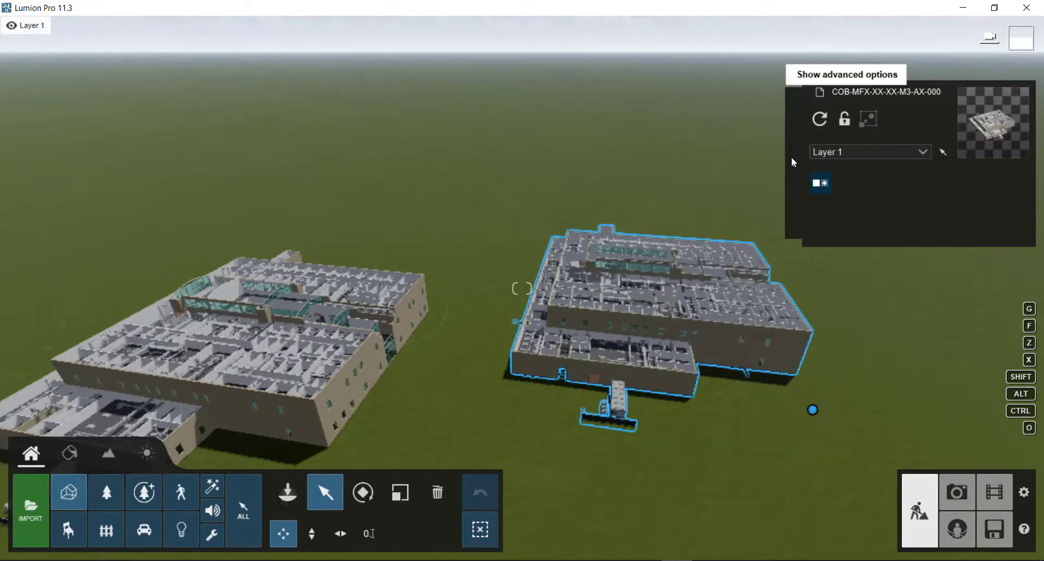
Step: Open the imported models library for replacing the selected building copy, review the models and scene, and confirm
click(792, 159)
click(705, 106)
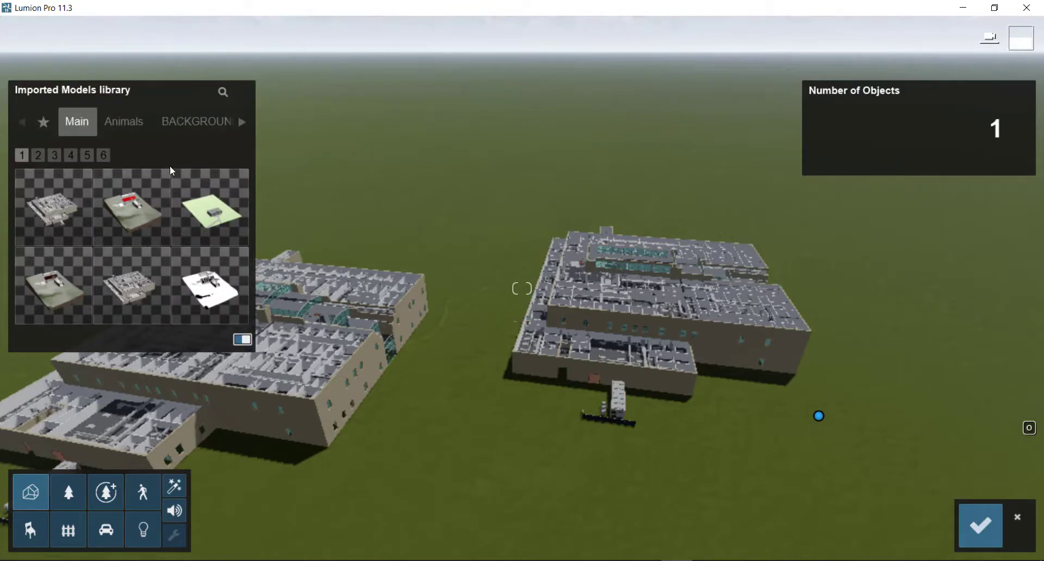
mouse_move(106, 225)
right_drag(459, 258, 712, 141)
right_drag(326, 117, 498, 110)
click(977, 531)
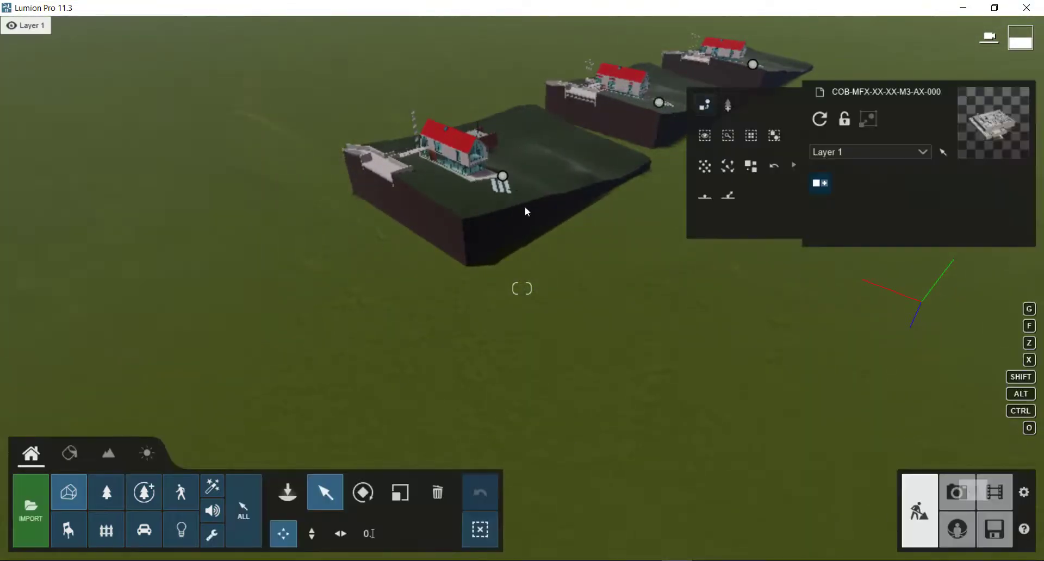
Step: Replace a selected model in the scene with the red-roofed house from the imported models library
click(507, 180)
right_drag(694, 291, 598, 294)
key(a)
right_drag(521, 288, 717, 319)
click(718, 320)
click(704, 105)
click(138, 210)
right_drag(517, 312, 579, 348)
right_drag(821, 348, 788, 335)
right_drag(624, 315, 636, 337)
click(982, 530)
click(981, 526)
Step: Switch to Revit, stop LiveSync for the large building, and start LiveSync from the 3D view of 2.rvt
mouse_move(647, 557)
click(647, 511)
click(70, 61)
click(288, 126)
click(45, 61)
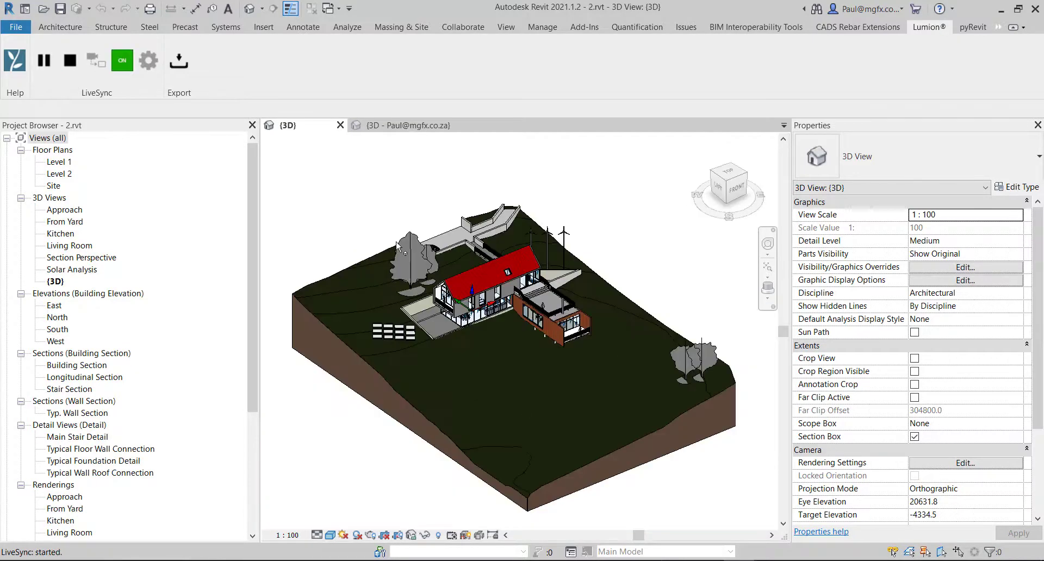
Step: Turn off the Roofs category in the visibility/graphic overrides of the house's 3D view
key(v)
key(g)
click(299, 248)
key(r)
scroll(273, 279, down, 4)
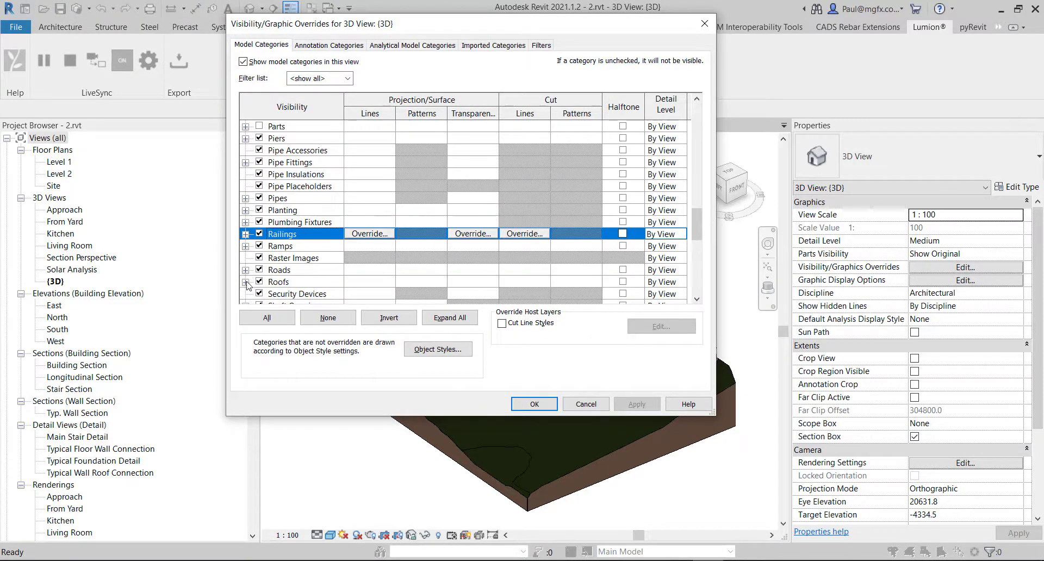
click(245, 282)
click(257, 226)
click(526, 404)
Step: Switch to Lumion and inspect how the synced models and their copies look from different angles
key(alt+Tab)
right_drag(608, 343, 261, 333)
right_drag(521, 288, 522, 288)
right_drag(867, 308, 521, 288)
key(s)
right_drag(522, 288, 730, 285)
right_drag(586, 356, 586, 356)
right_drag(521, 288, 761, 281)
Step: Close Lumion and bring up the Lumion support article on model import guidelines for Revit in Chrome
click(1029, 8)
click(642, 354)
mouse_move(708, 560)
mouse_move(434, 560)
click(560, 519)
click(77, 15)
Step: Examine section 5 of the import guidelines, covering automatic material conversion and updating LiveSync models after file changes
scroll(313, 267, up, 20)
scroll(282, 249, up, 15)
scroll(274, 298, down, 14)
scroll(228, 306, down, 20)
scroll(233, 298, down, 18)
scroll(234, 301, down, 10)
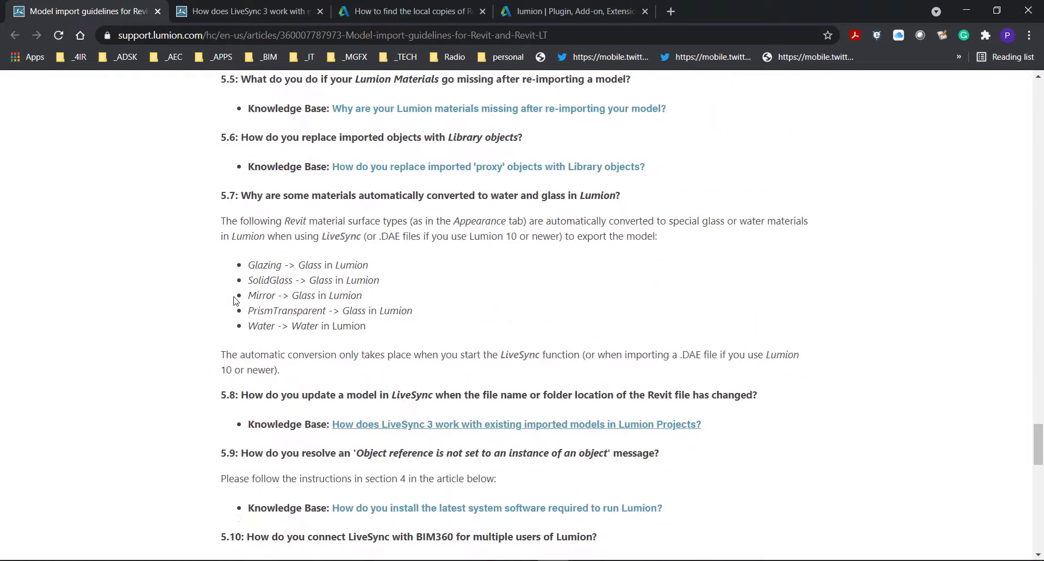
scroll(237, 299, up, 5)
scroll(237, 300, down, 5)
scroll(238, 300, down, 3)
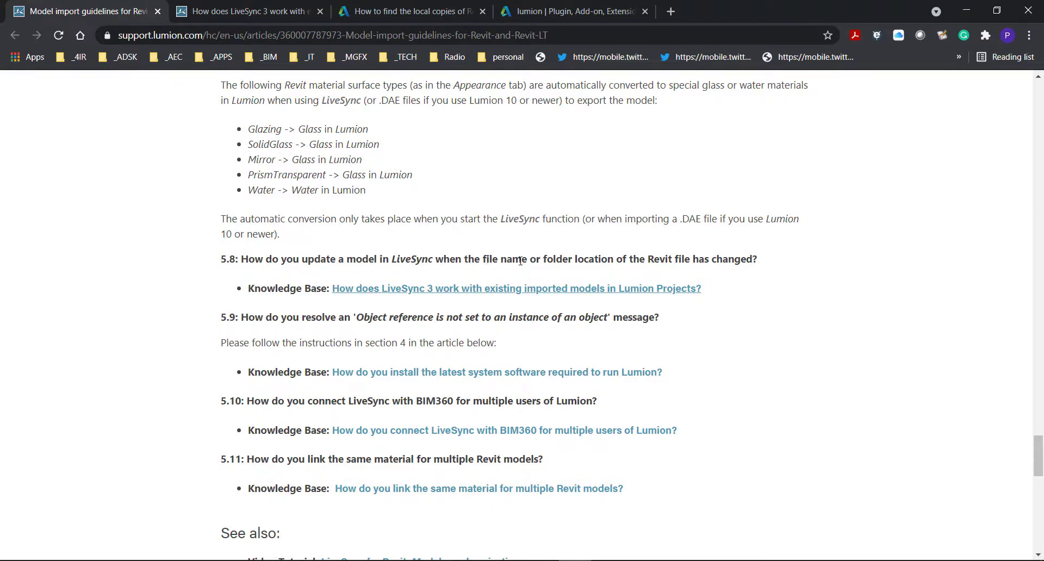
Step: Examine section 5.8 of the import guidelines, then the LiveSync re-connection rules for Revit 2015-21 in the related LiveSync 3 article
drag(758, 259, 247, 246)
click(737, 286)
click(212, 10)
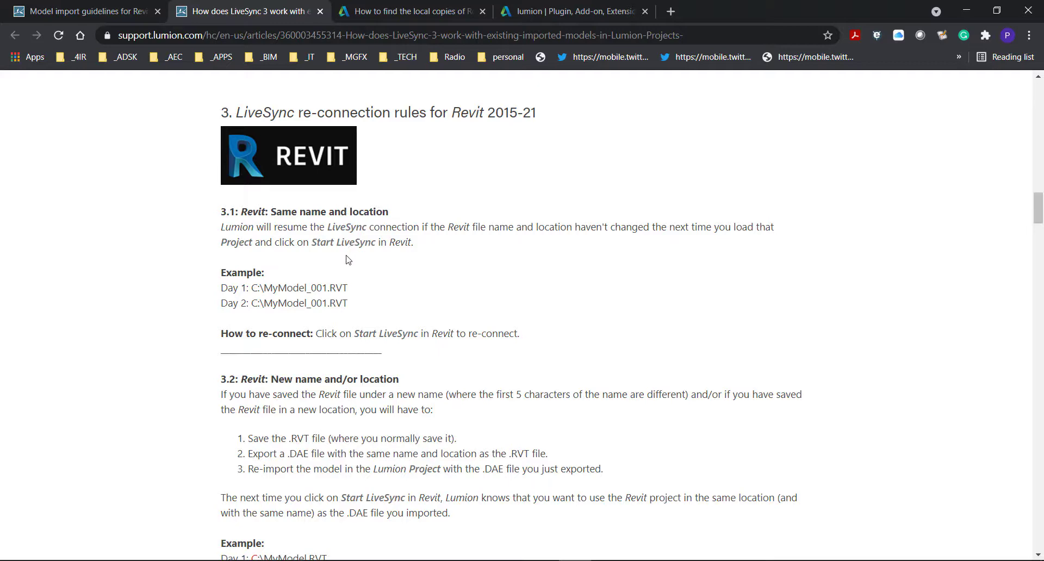
scroll(348, 260, down, 5)
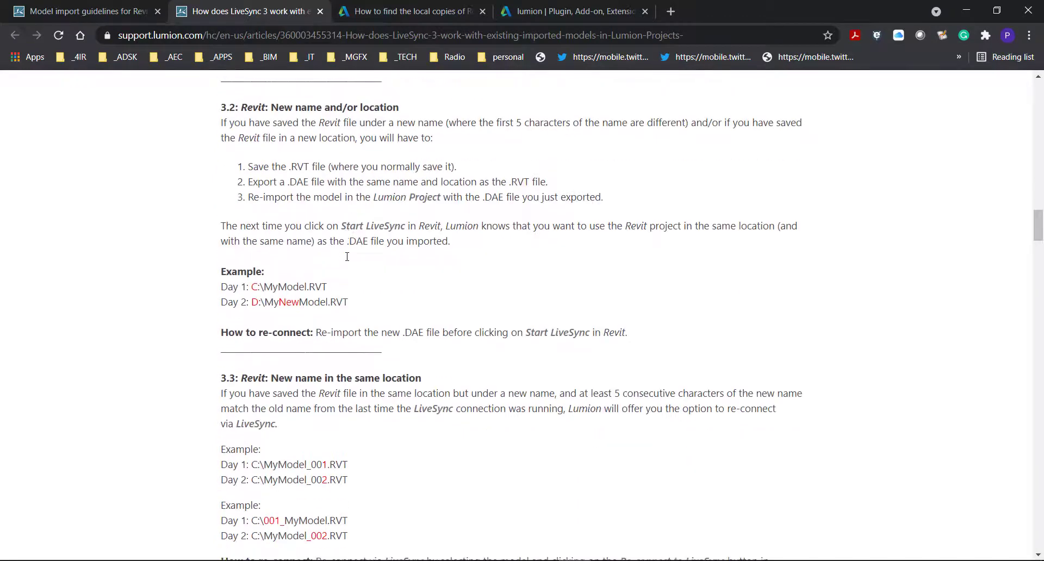
scroll(347, 256, up, 3)
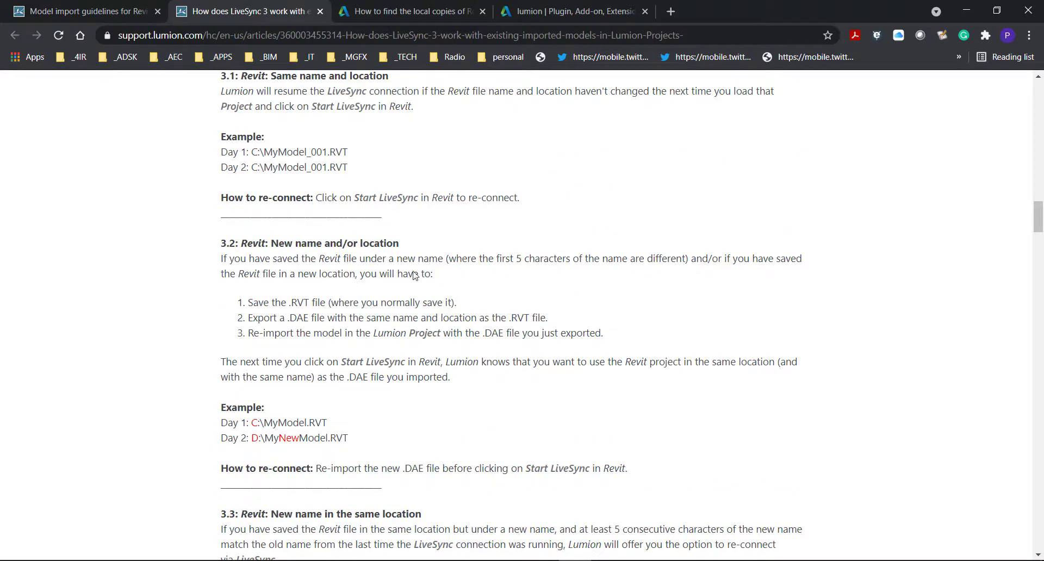
Step: Examine the Autodesk Knowledge Network article on finding the local copies of Revit collaboration files
click(383, 13)
scroll(250, 319, down, 3)
scroll(279, 370, down, 3)
scroll(234, 348, down, 3)
drag(538, 278, 69, 279)
click(465, 283)
scroll(284, 346, down, 10)
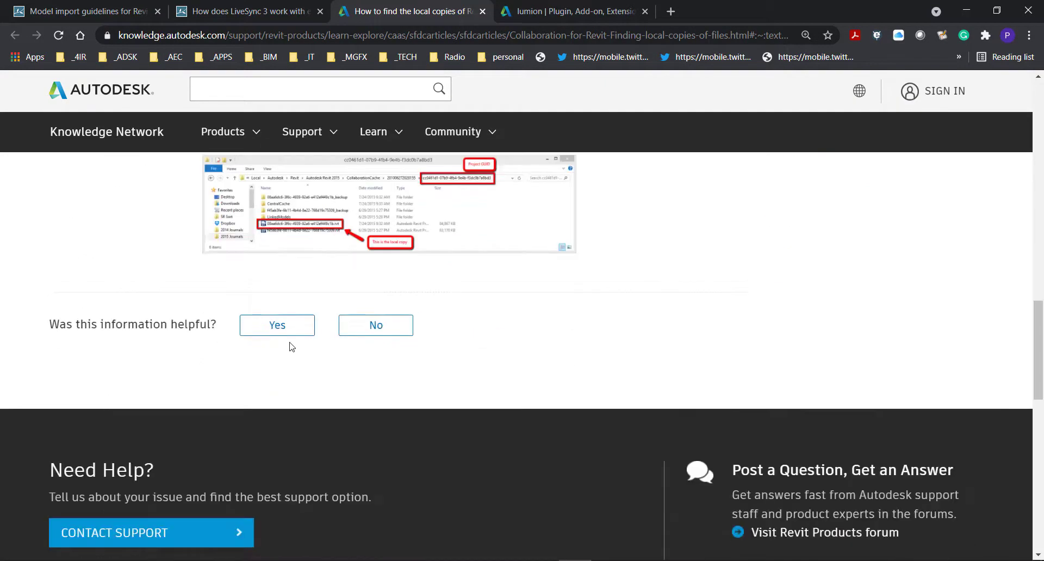
scroll(288, 346, up, 6)
scroll(294, 346, up, 15)
Step: Review the LiveSync 3 article's re-connection rules for renamed or moved files alongside the Lumion export command in Revit
click(246, 11)
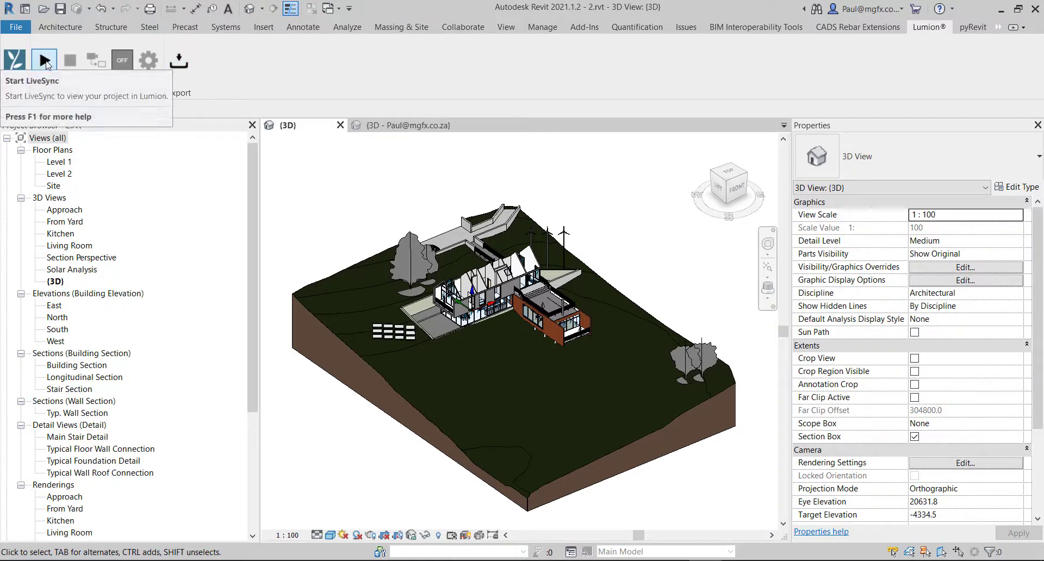
click(179, 63)
click(280, 210)
drag(277, 206, 292, 207)
click(268, 207)
drag(268, 206, 247, 205)
Step: Turn the Roofs category back on in the visibility/graphic overrides of the house's {3D} view in Revit
click(295, 132)
key(v)
key(v)
scroll(351, 200, down, 13)
scroll(311, 220, down, 10)
scroll(312, 220, down, 2)
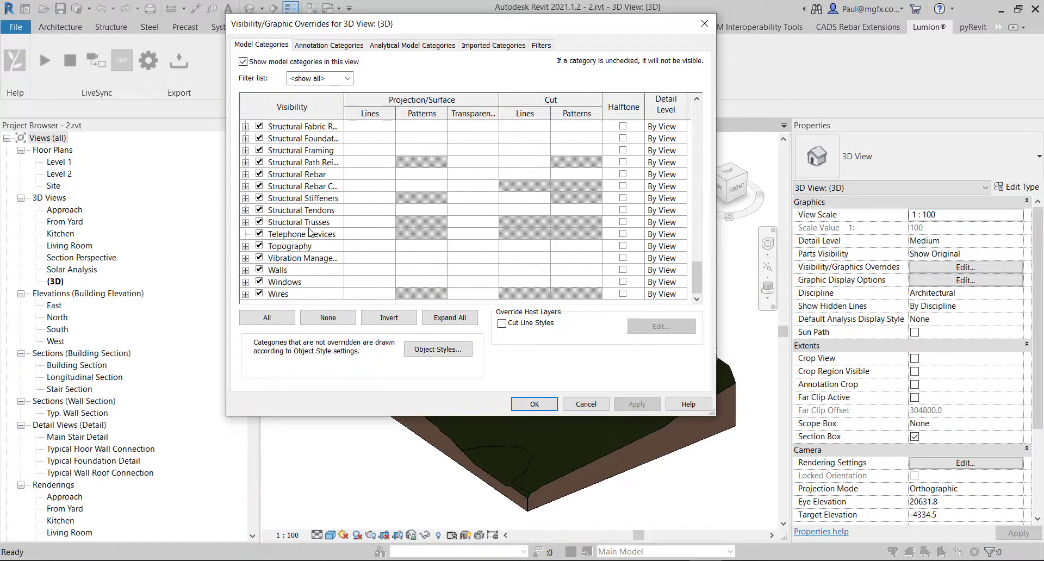
scroll(308, 233, up, 6)
scroll(308, 234, up, 6)
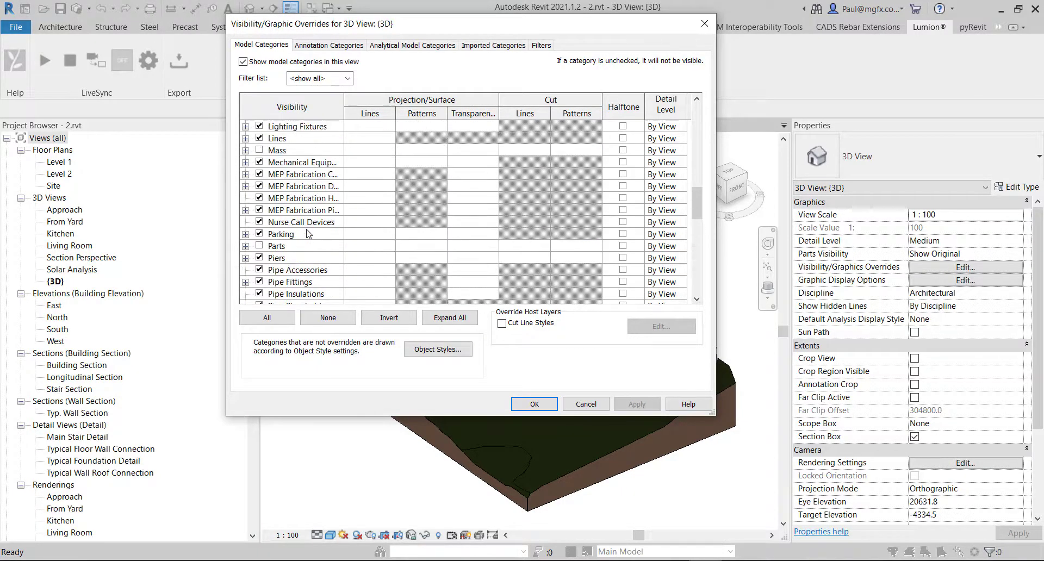
scroll(257, 226, up, 4)
scroll(277, 200, up, 1)
scroll(280, 202, down, 7)
scroll(280, 203, down, 5)
scroll(278, 223, up, 3)
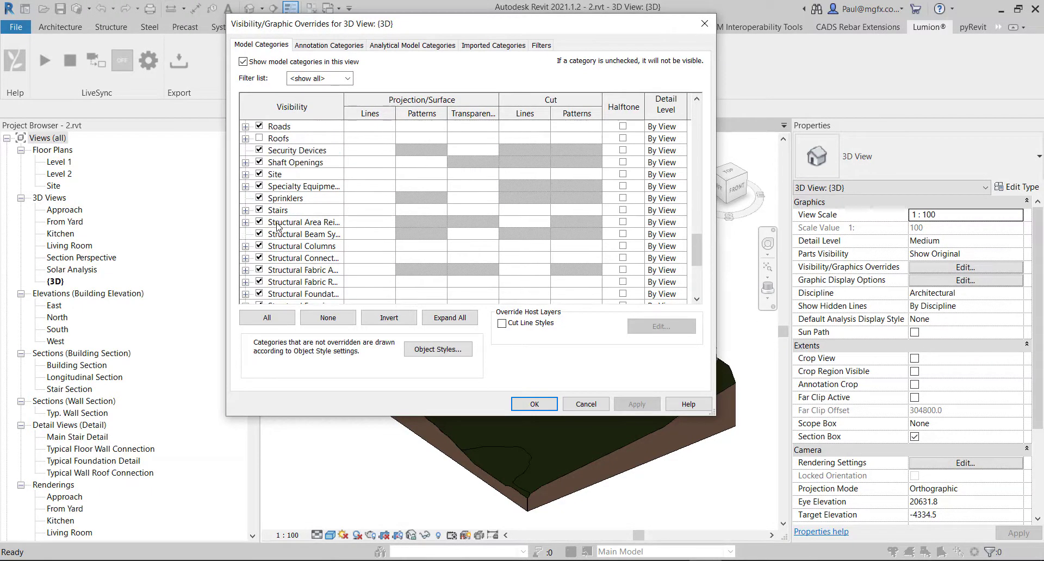
scroll(278, 226, up, 2)
click(259, 186)
click(539, 404)
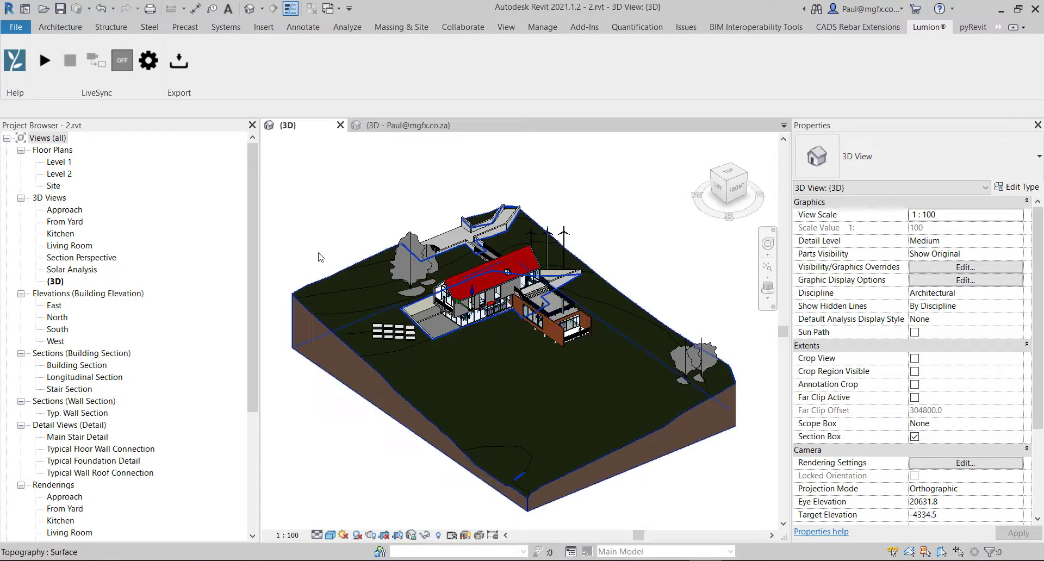